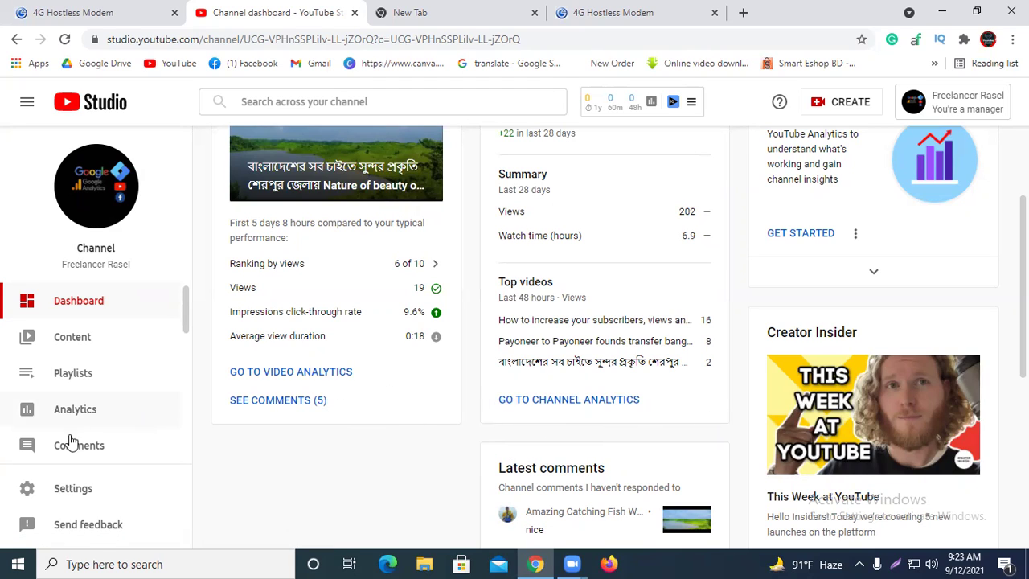
Step: Look over the YouTube Studio channel dashboard and the full list of uploaded videos on the channel
scroll(95, 422, "down", 1)
scroll(102, 410, "down", 1)
scroll(321, 241, "up", 2)
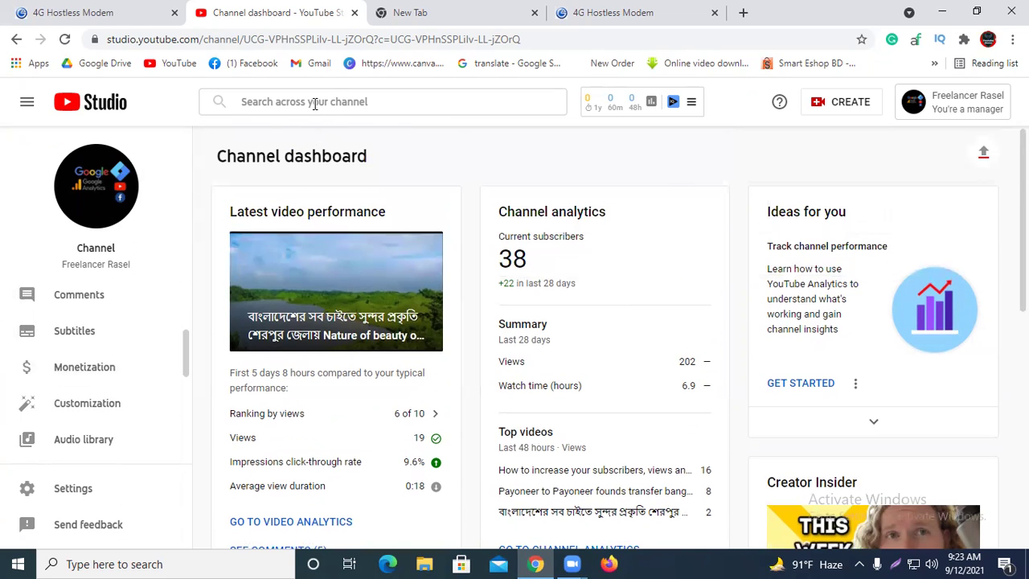
left_click(314, 101)
left_click(324, 133)
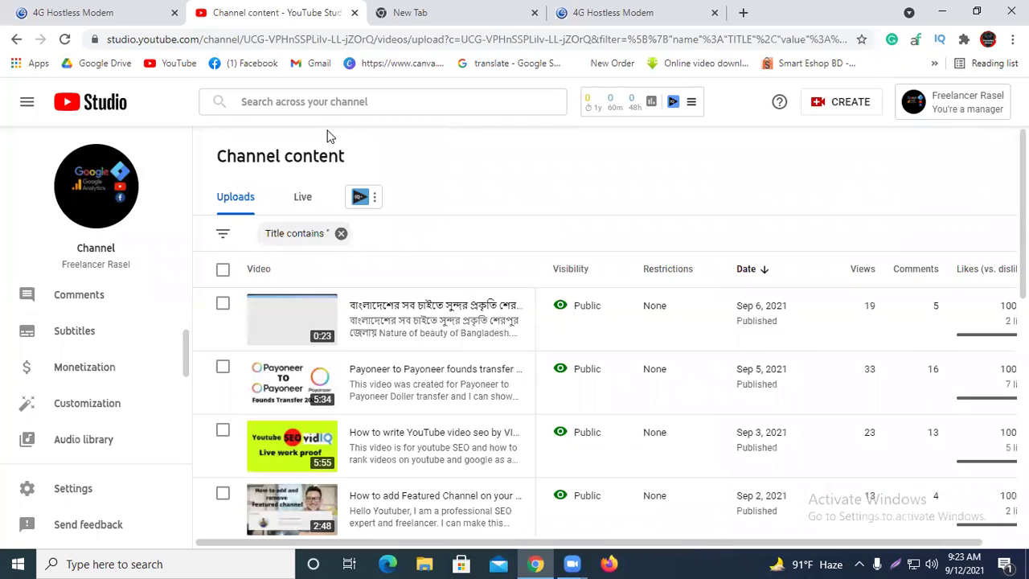
scroll(358, 368, "down", 1)
scroll(357, 368, "down", 1)
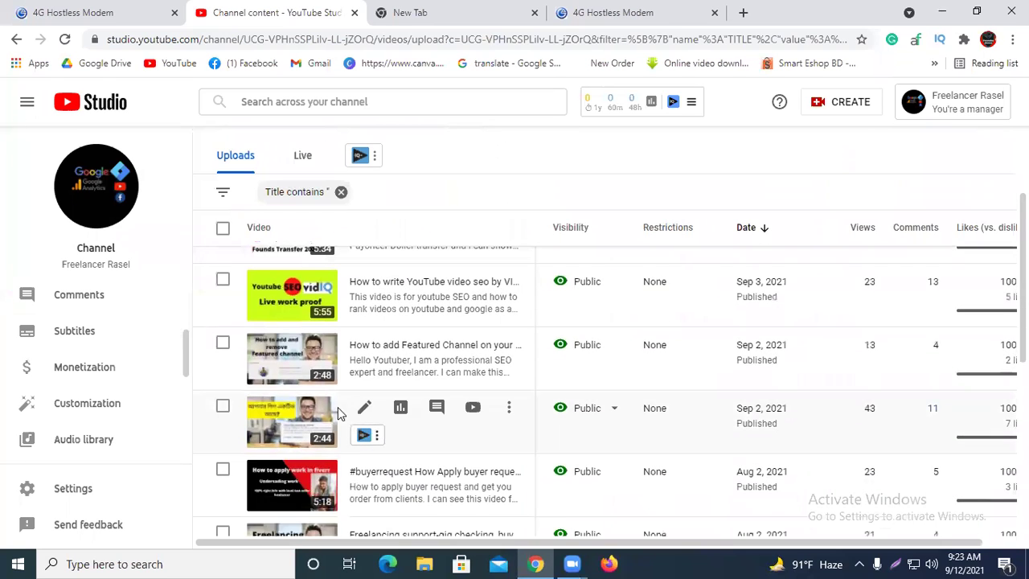
scroll(437, 402, "down", 1)
scroll(440, 388, "down", 3)
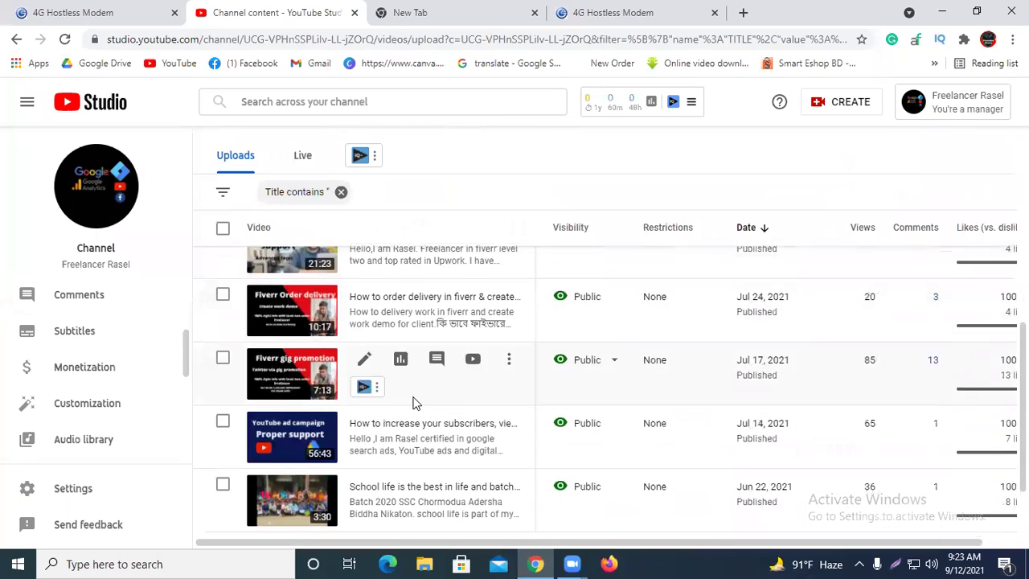
scroll(402, 441, "down", 1)
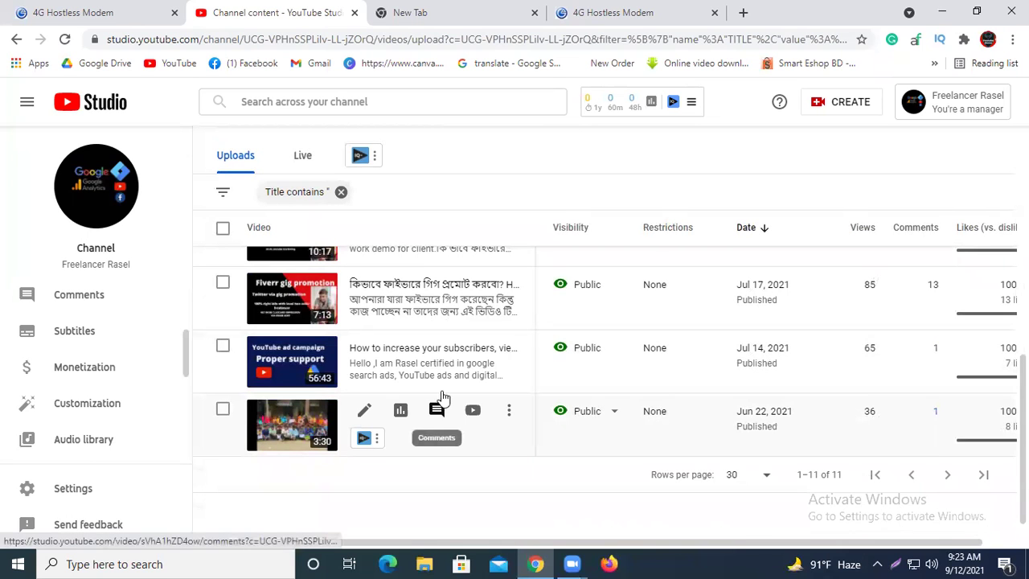
Step: Open the Fiverr seller profile from the blank browser tab
left_click(471, 10)
left_click(335, 423)
left_click(337, 8)
left_click(434, 8)
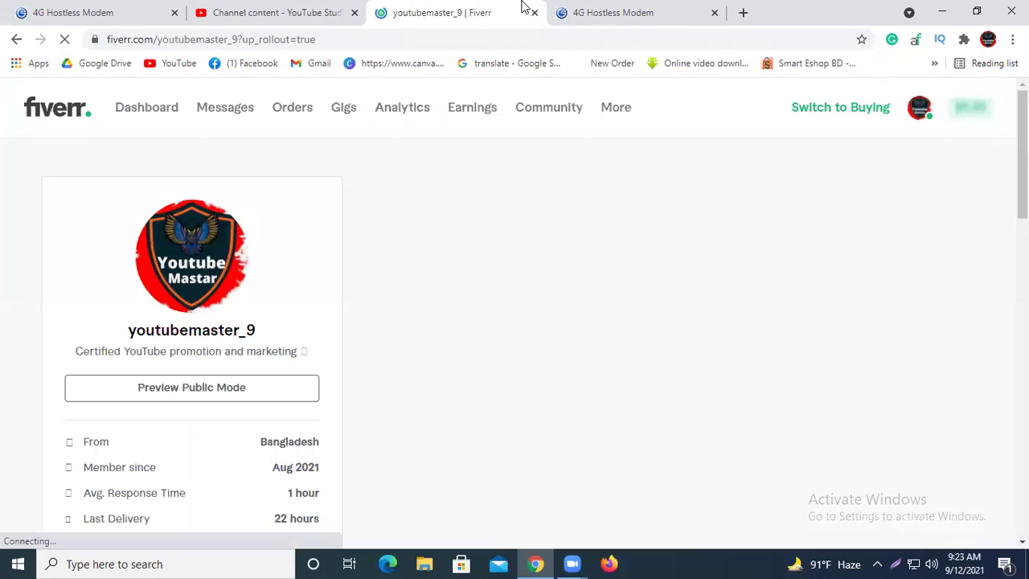
left_click(734, 8)
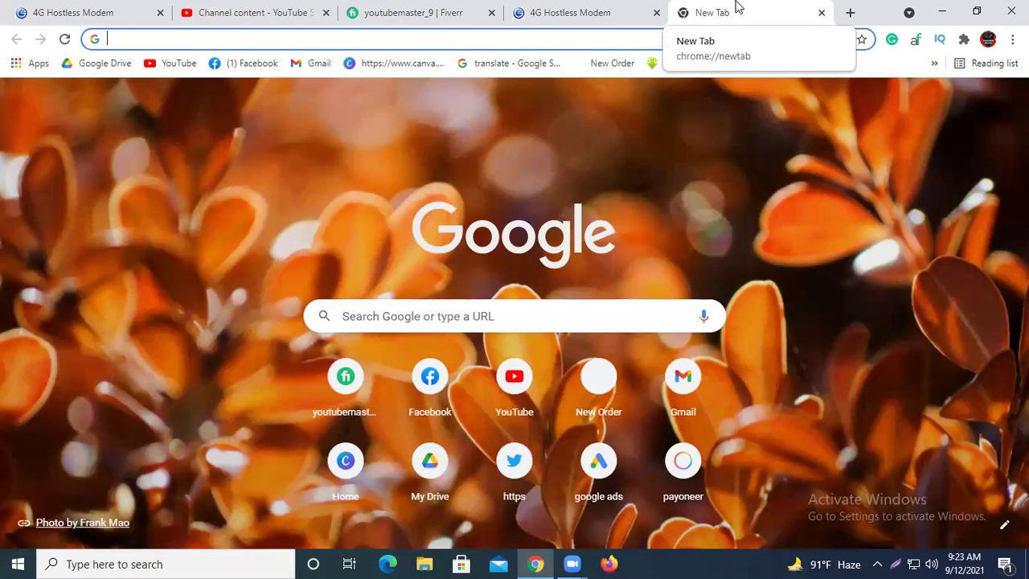
type("https://www.fiverr.com/seller_onboarding/personal_info")
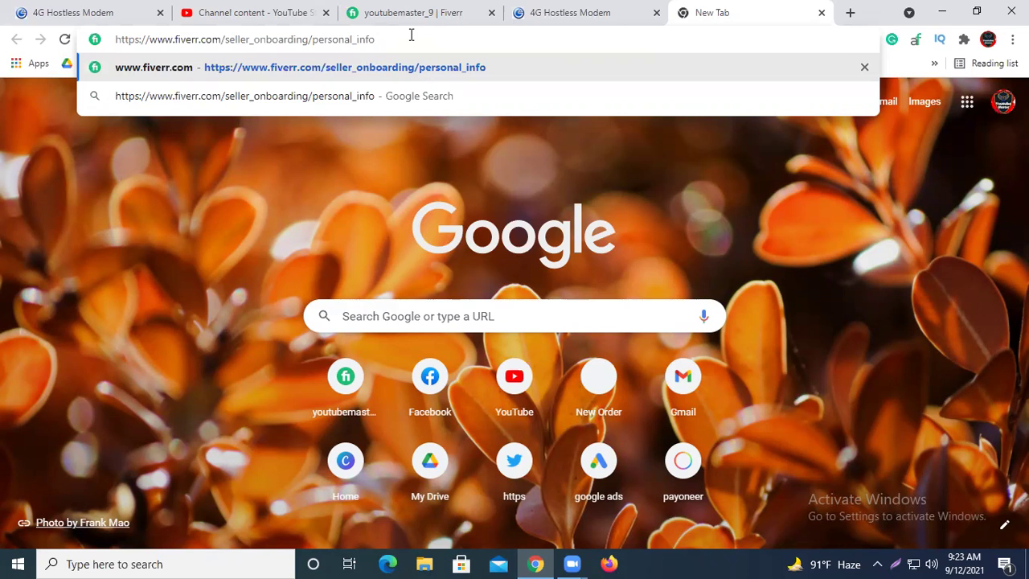
key("Return")
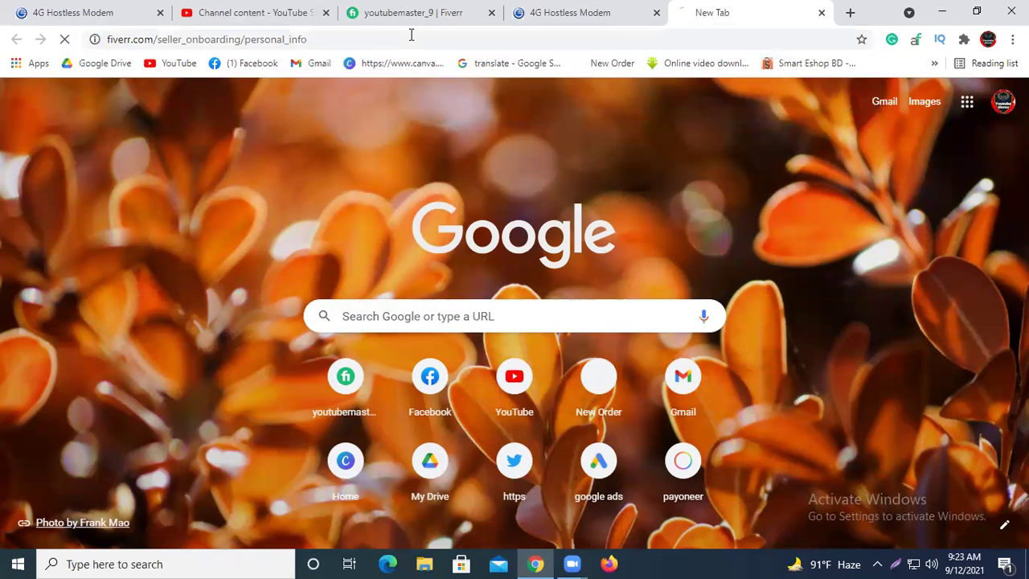
Step: Reload the duplicate 4G Hostless Modem page to check the connection, and return to Fiverr's Personal Info page
left_click(625, 10)
left_click(763, 10)
left_click(630, 7)
left_click(708, 7)
left_click(628, 6)
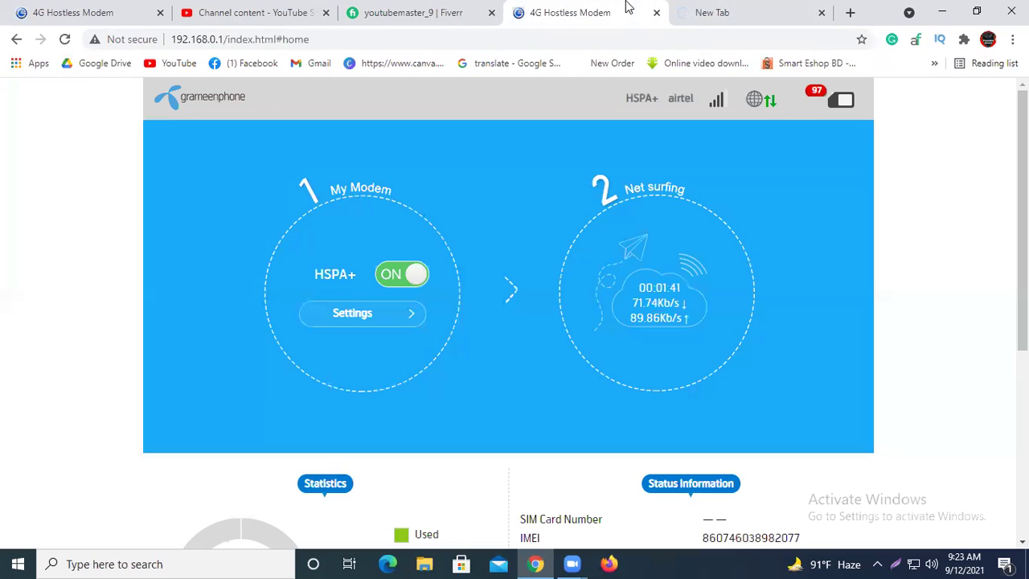
left_click(65, 39)
left_click(763, 9)
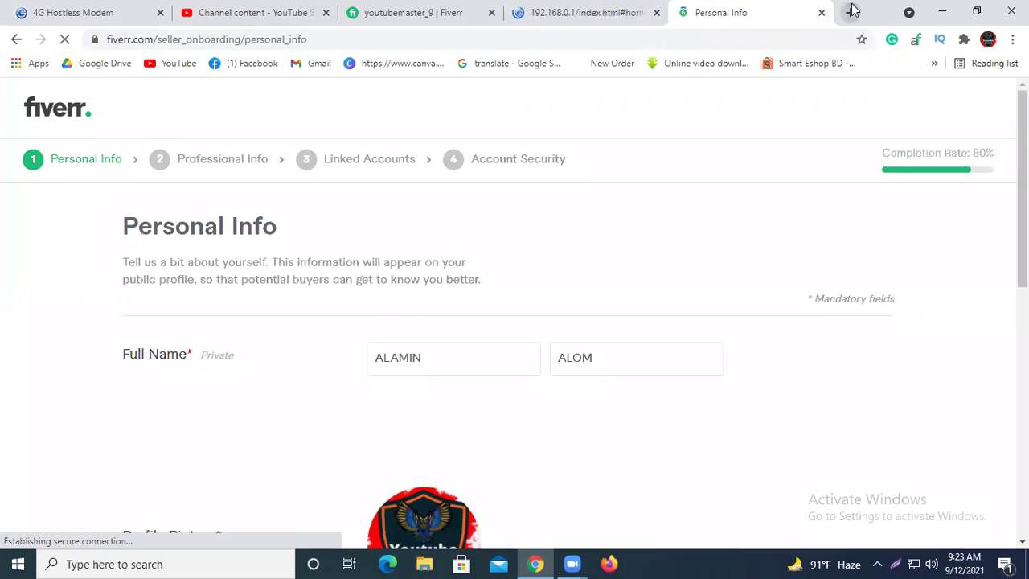
Step: Open YouTube in a new browser tab and return to Fiverr's Personal Info page
left_click(850, 11)
left_click(172, 63)
left_click(671, 9)
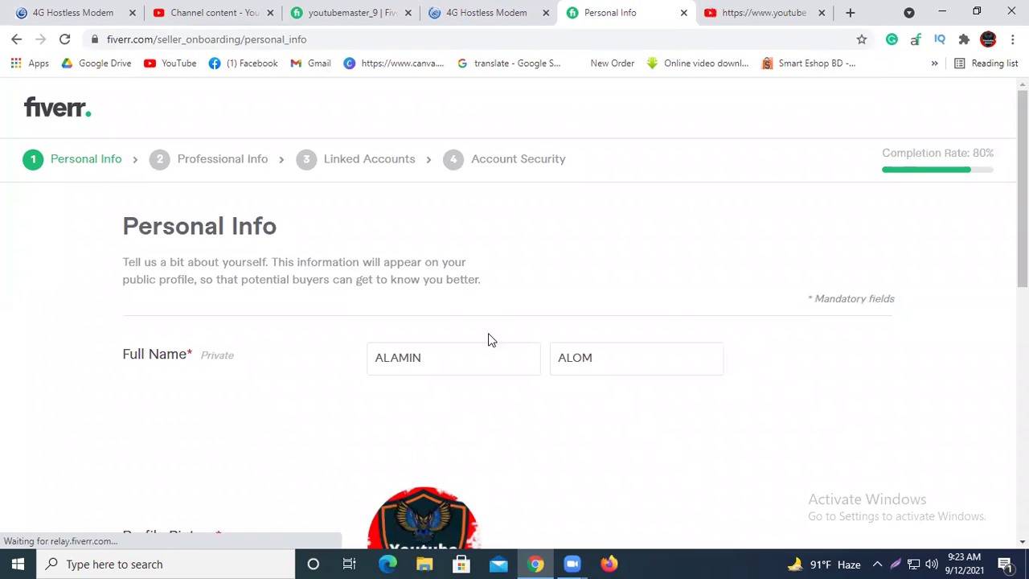
Step: Replace the first and last name in the Full Name fields with the new seller name
scroll(490, 339, "down", 1)
left_click_drag(435, 282, 374, 285)
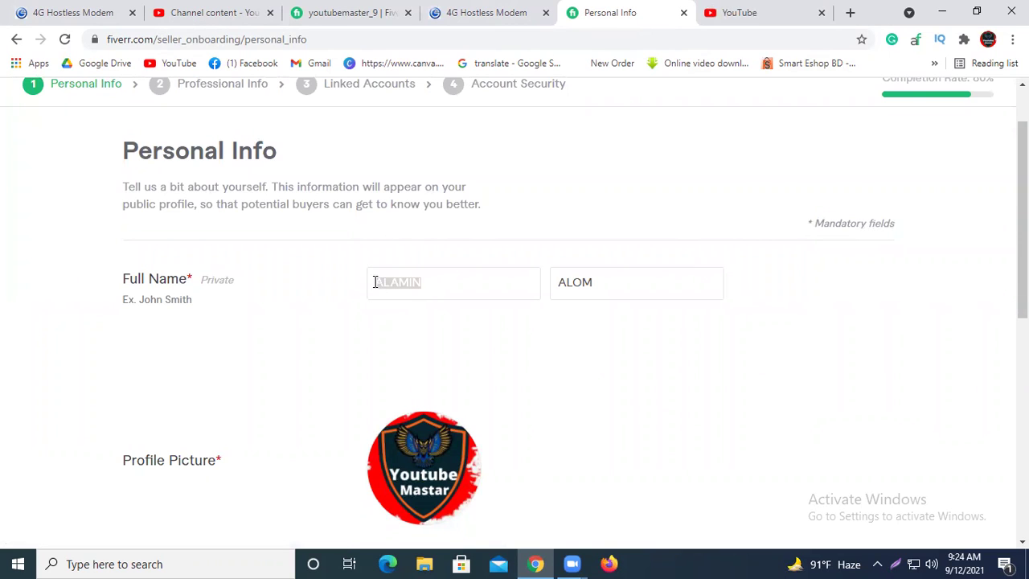
type("SHAHI")
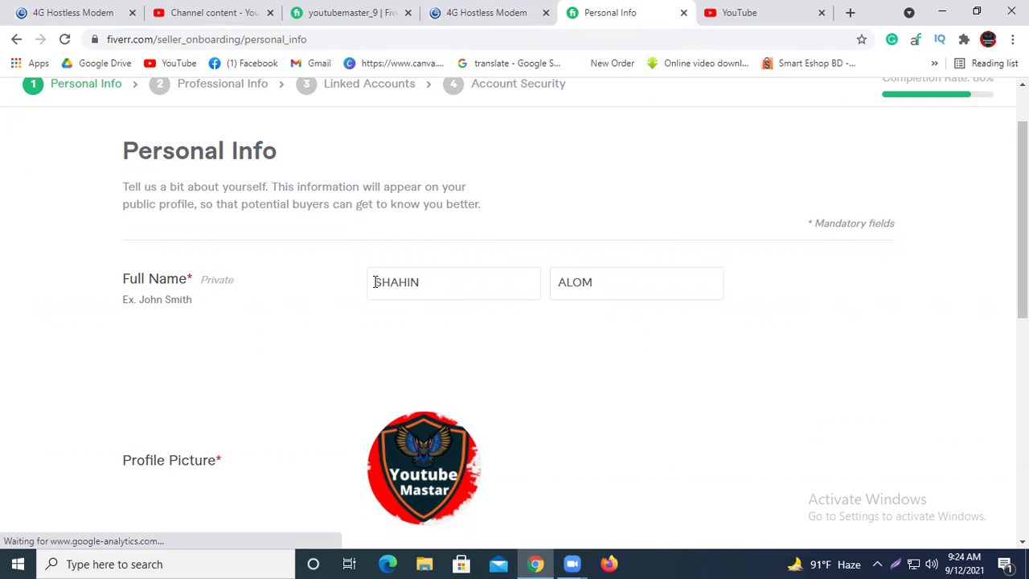
left_click(629, 285)
left_click_drag(598, 282, 554, 282)
type("M")
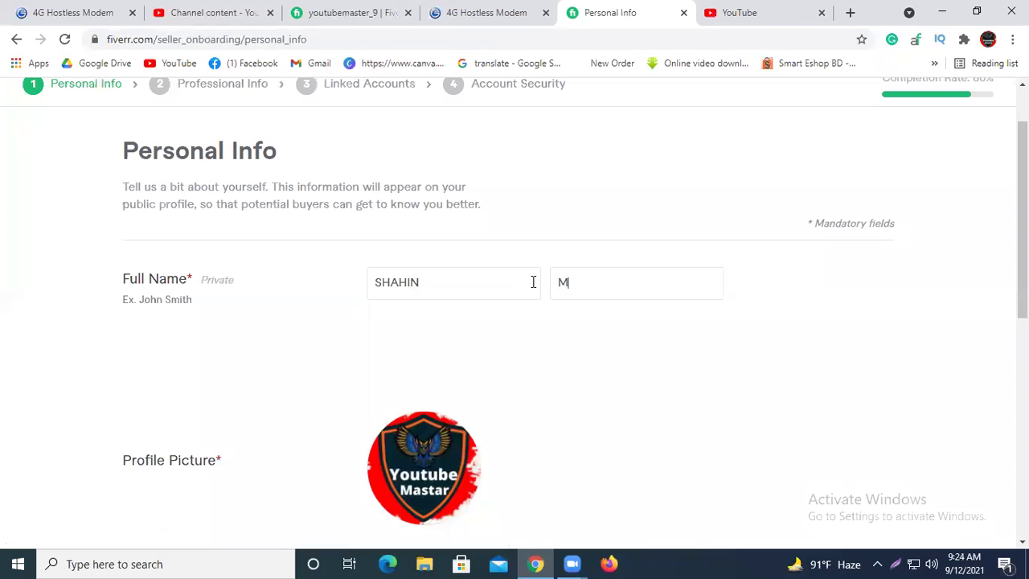
type("IA")
Step: Review the rest of the personal details and continue to the Professional Info stage
scroll(588, 326, "down", 1)
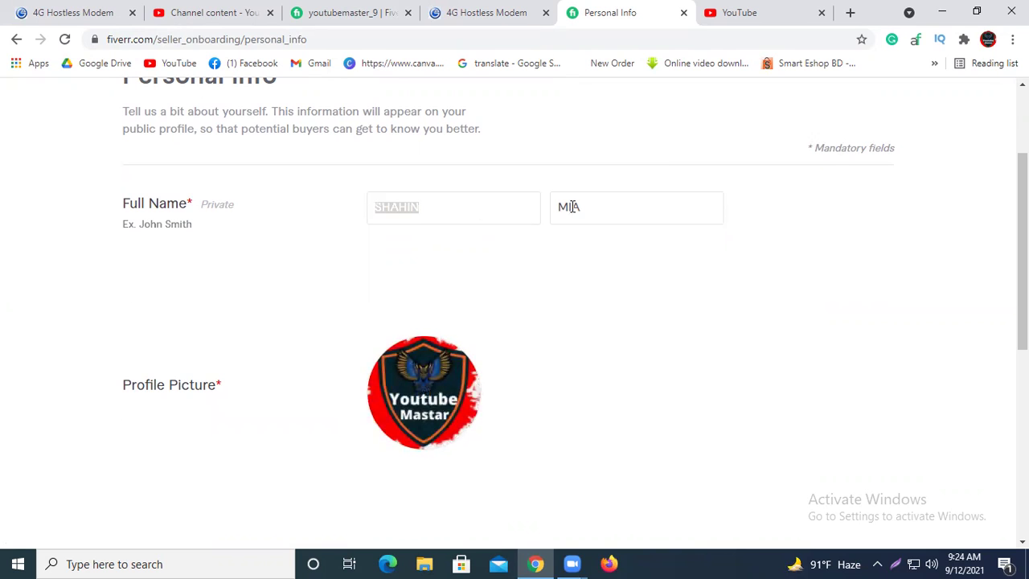
scroll(480, 364, "down", 1)
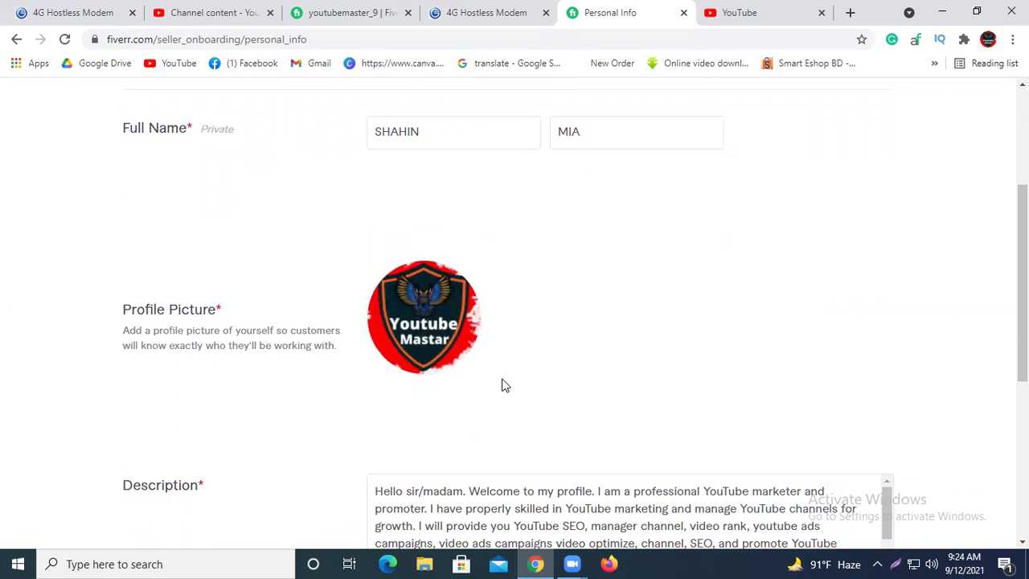
scroll(501, 383, "down", 5)
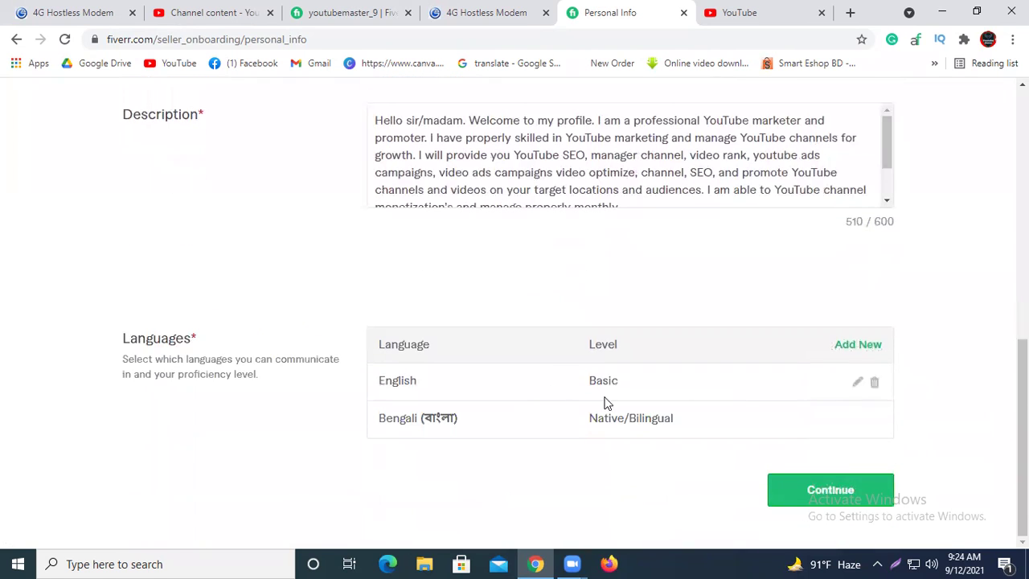
left_click(830, 500)
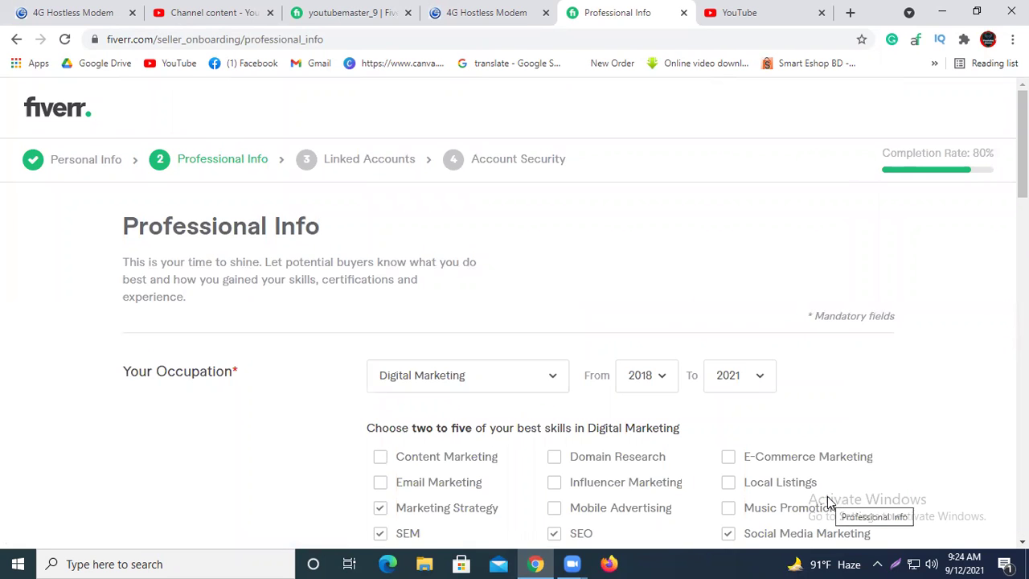
Step: Proceed through the Professional Info and Linked Accounts stages to Account Security, keeping the existing entries
scroll(594, 340, "down", 4)
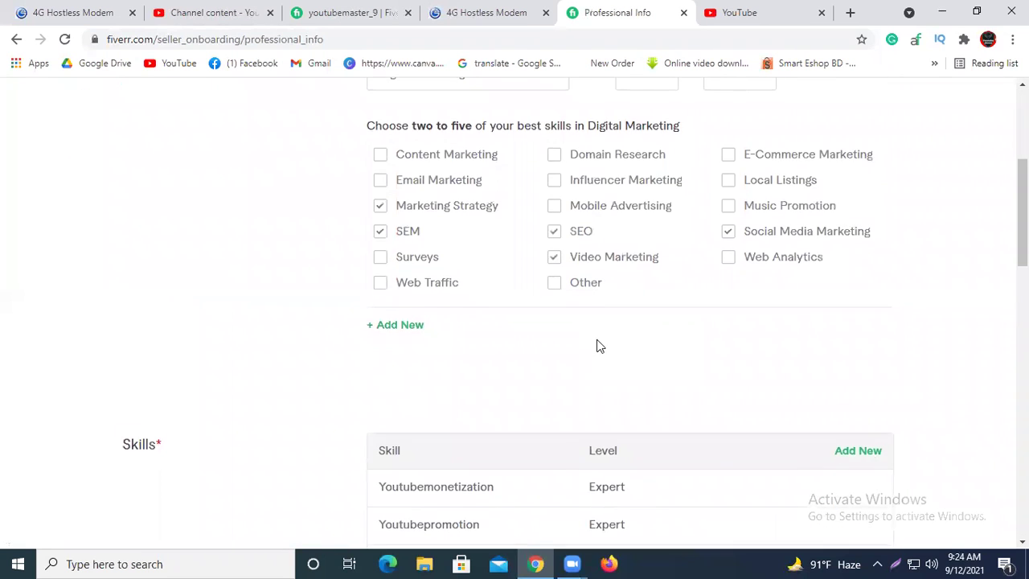
scroll(597, 345, "down", 13)
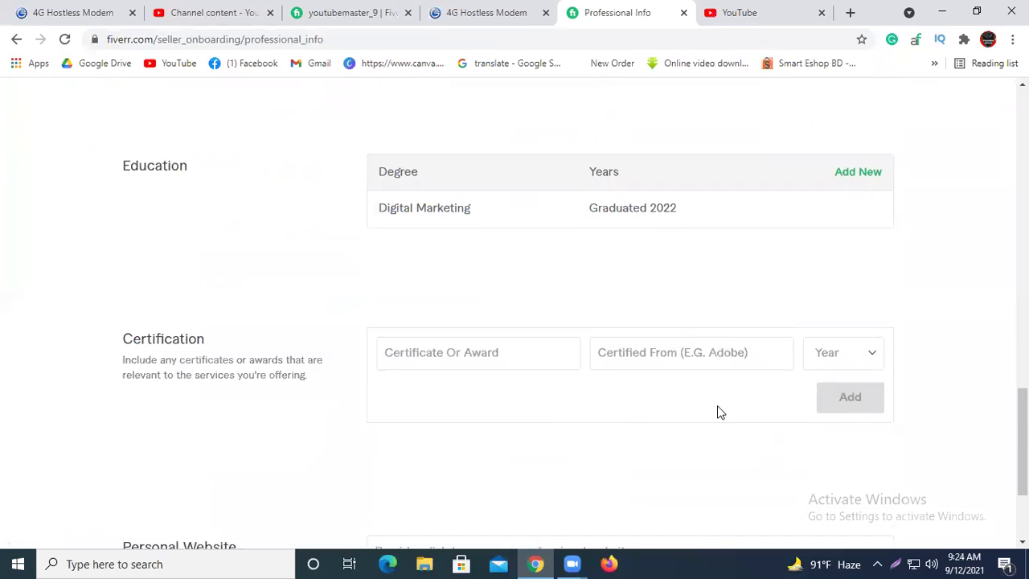
scroll(753, 402, "down", 3)
left_click(809, 487)
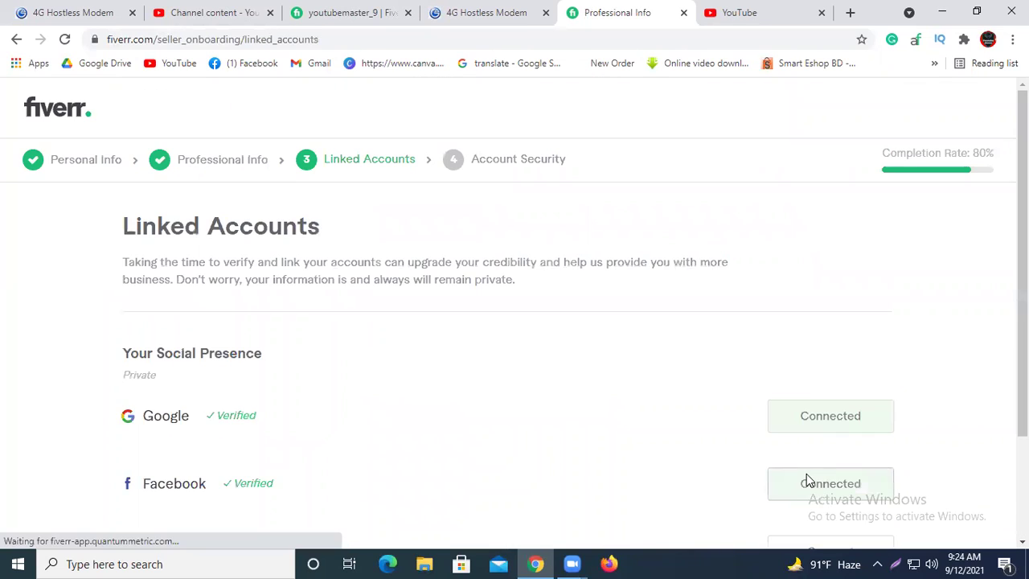
scroll(670, 374, "down", 2)
left_click(814, 491)
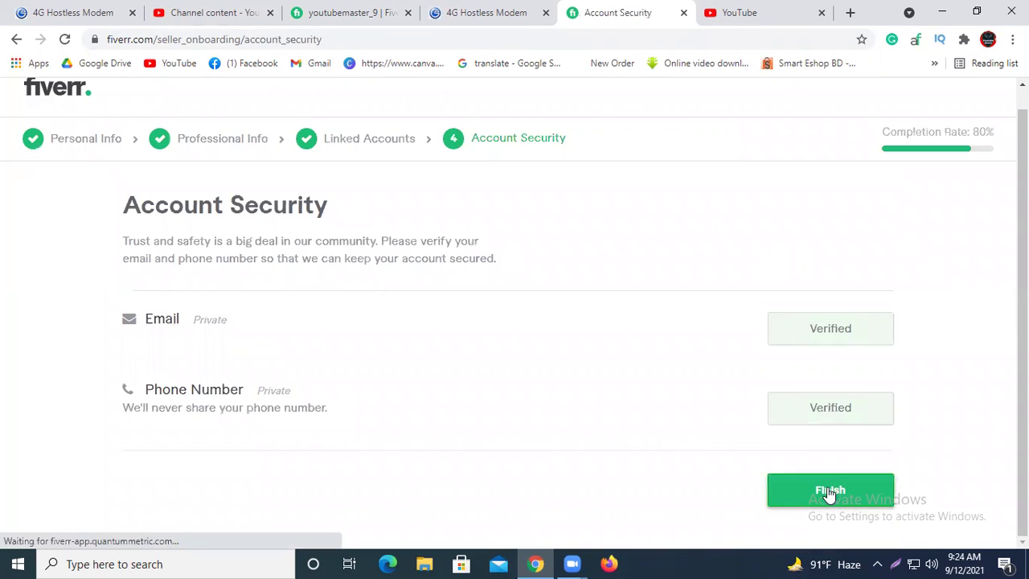
Step: Finish the seller onboarding at Account Security and complete the All Done dialog
left_click(790, 496)
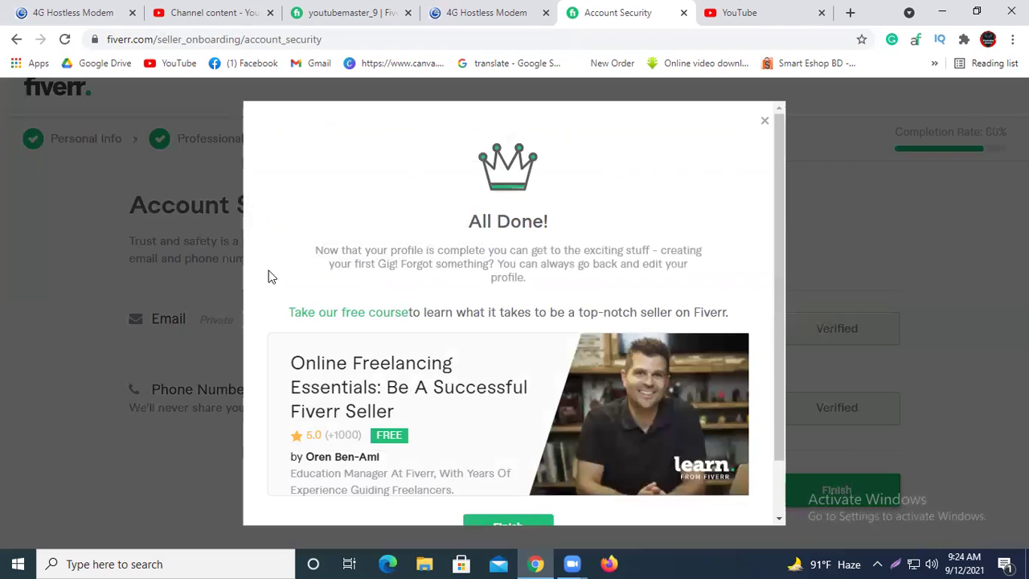
scroll(609, 407, "down", 2)
left_click(509, 465)
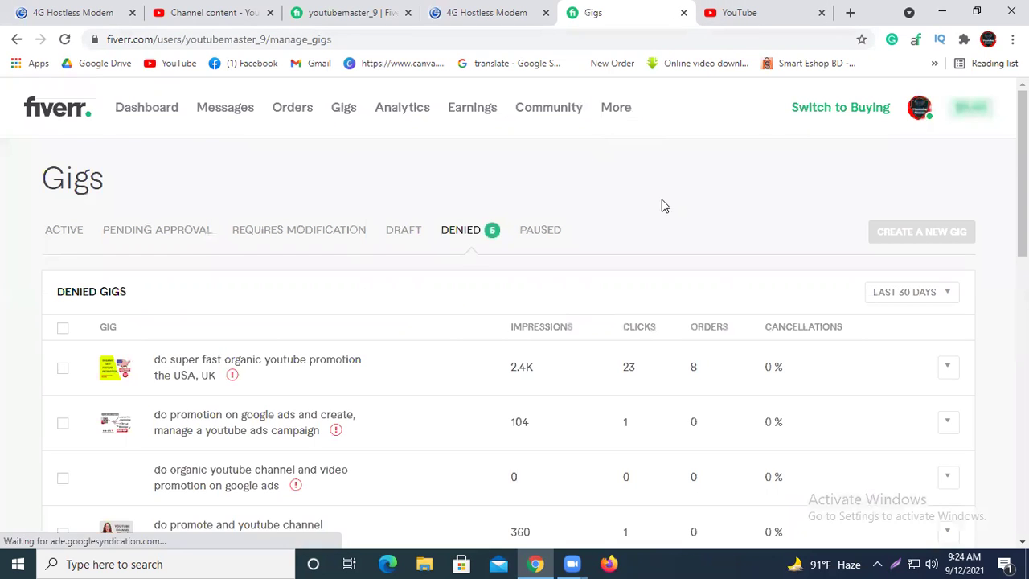
Step: Look over the denied gigs and close the duplicate 4G Hostless Modem tab
scroll(663, 251, "down", 1)
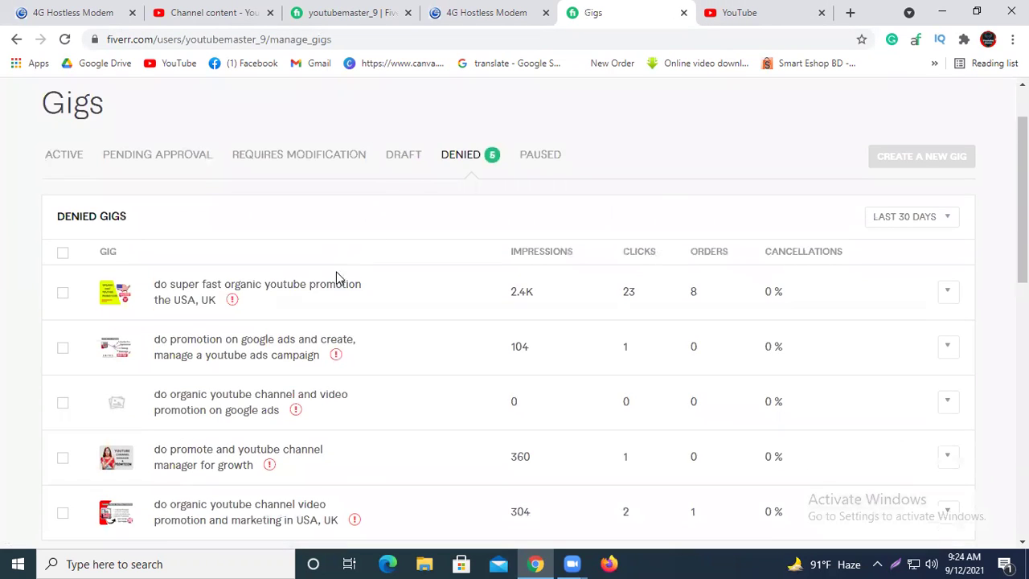
scroll(498, 225, "up", 1)
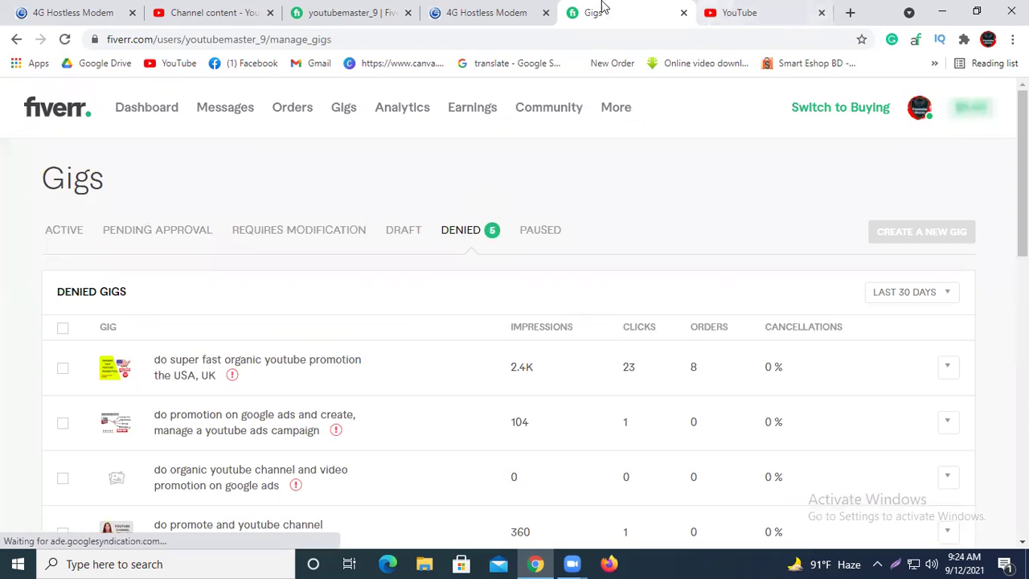
left_click(546, 12)
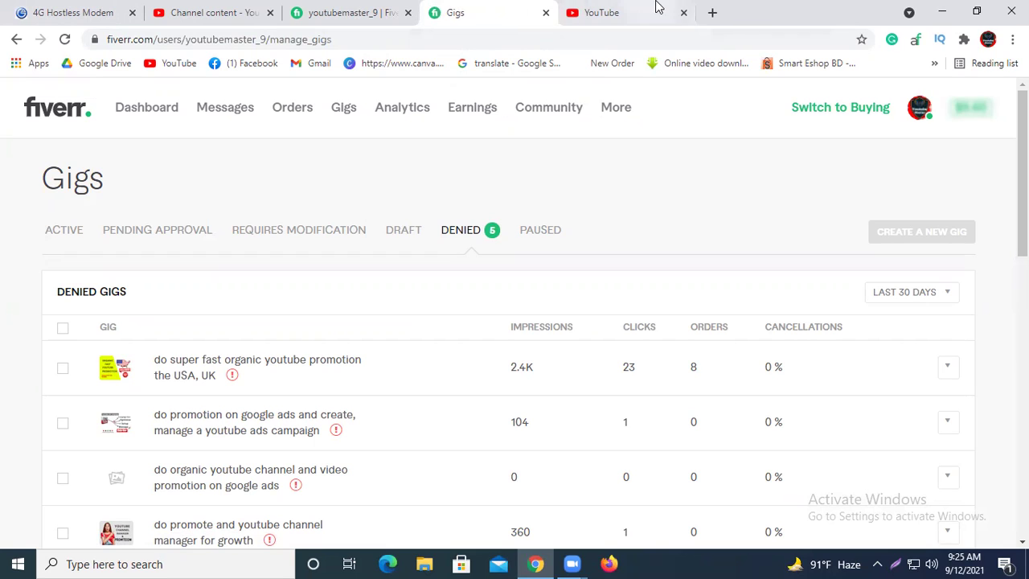
left_click(709, 10)
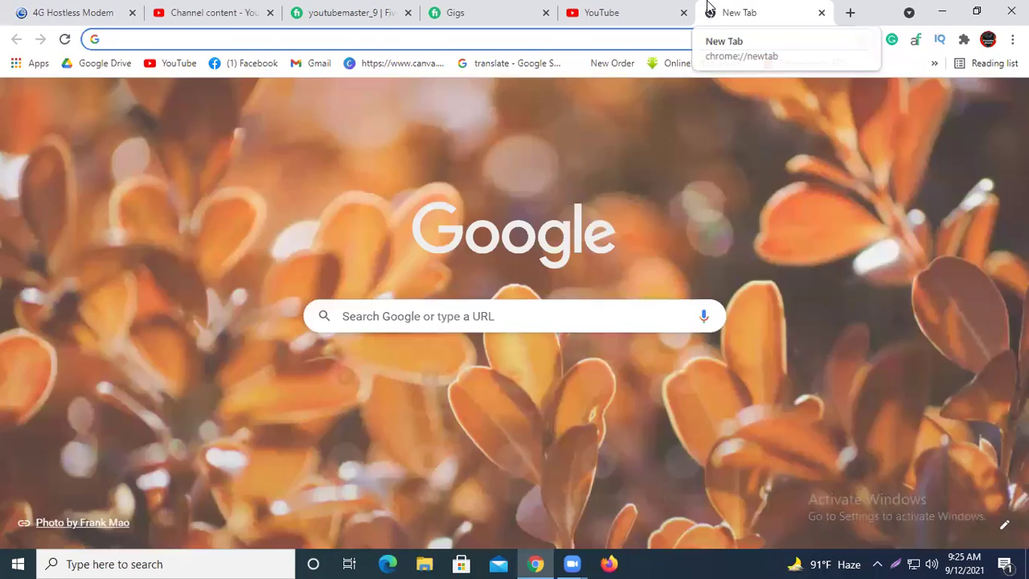
type("https://www.fiverr.com/seller_onboarding/personal_info")
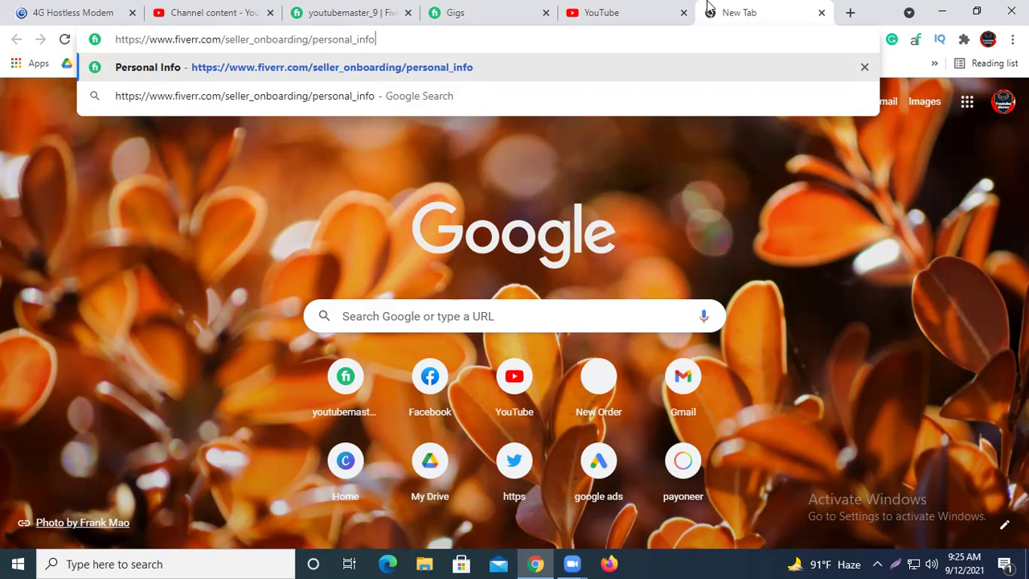
key("Return")
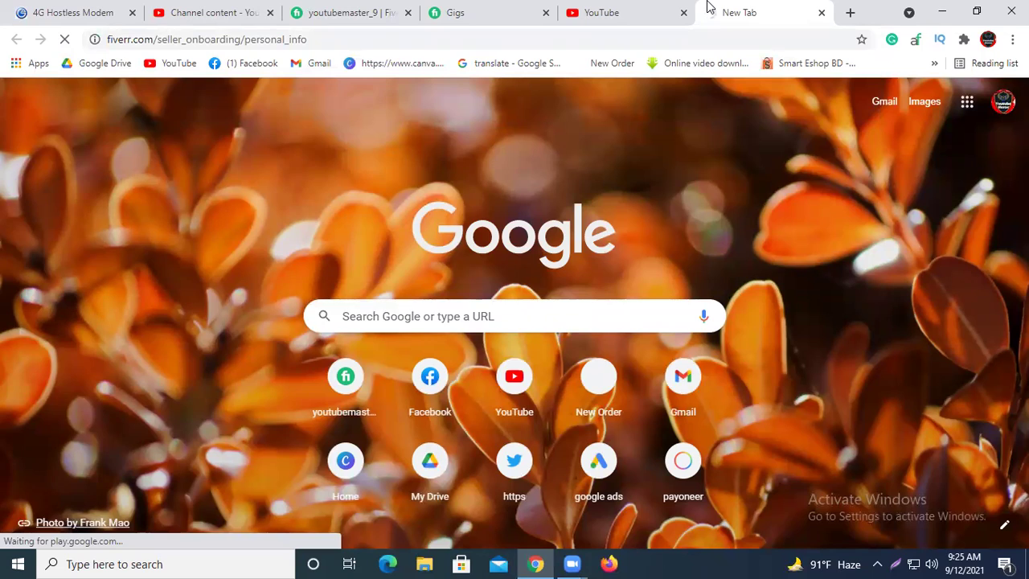
Step: Verify the saved full name on the reloaded Personal Info page and close its tab
left_click(673, 5)
left_click(730, 7)
left_click(648, 6)
left_click(721, 6)
left_click(605, 6)
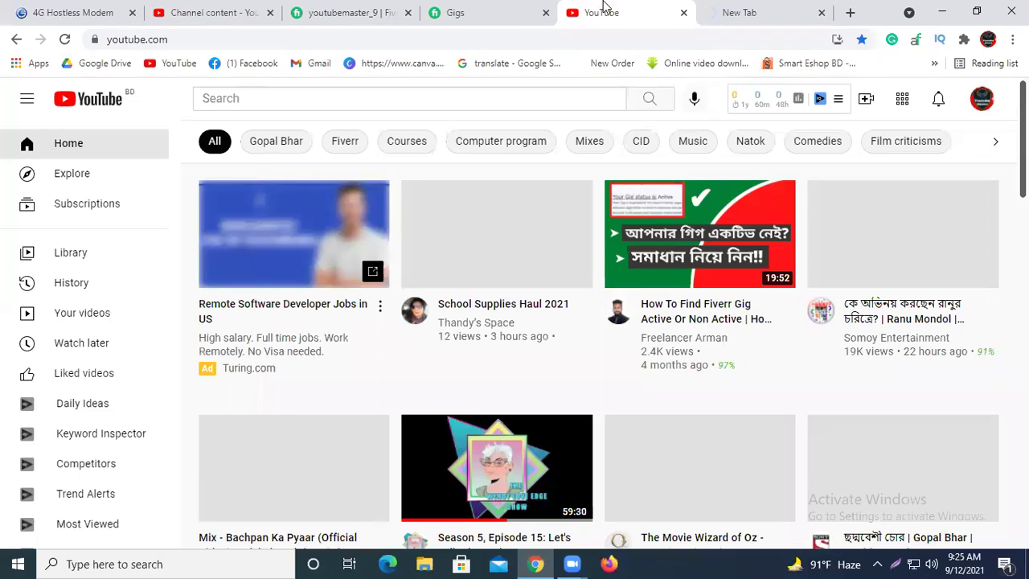
left_click(50, 14)
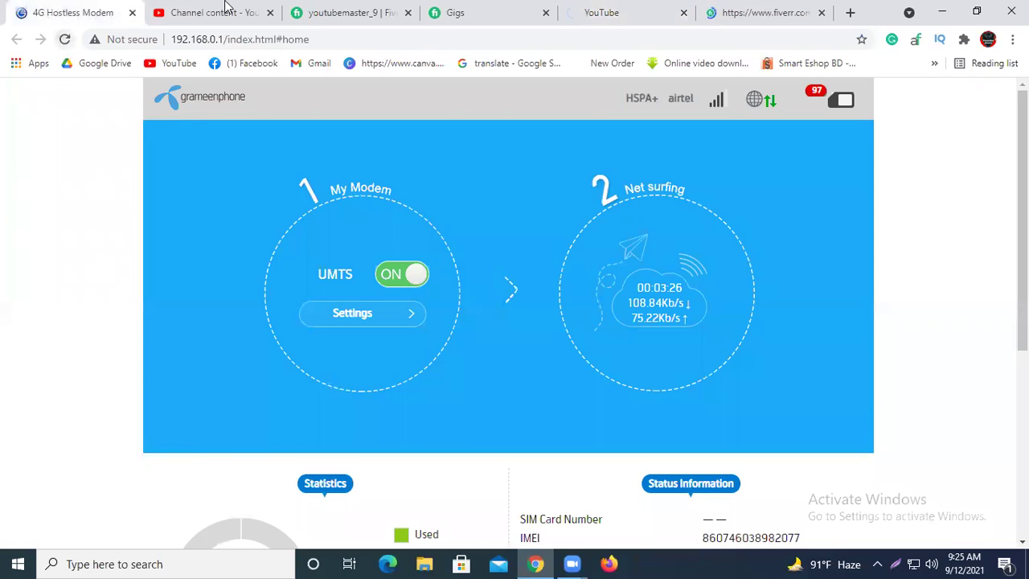
left_click(759, 12)
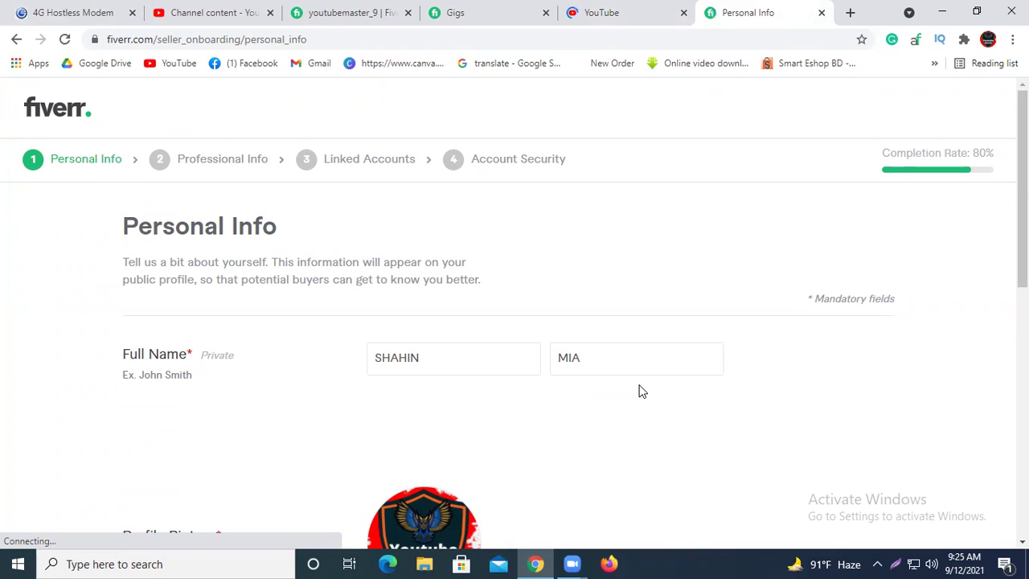
left_click(821, 13)
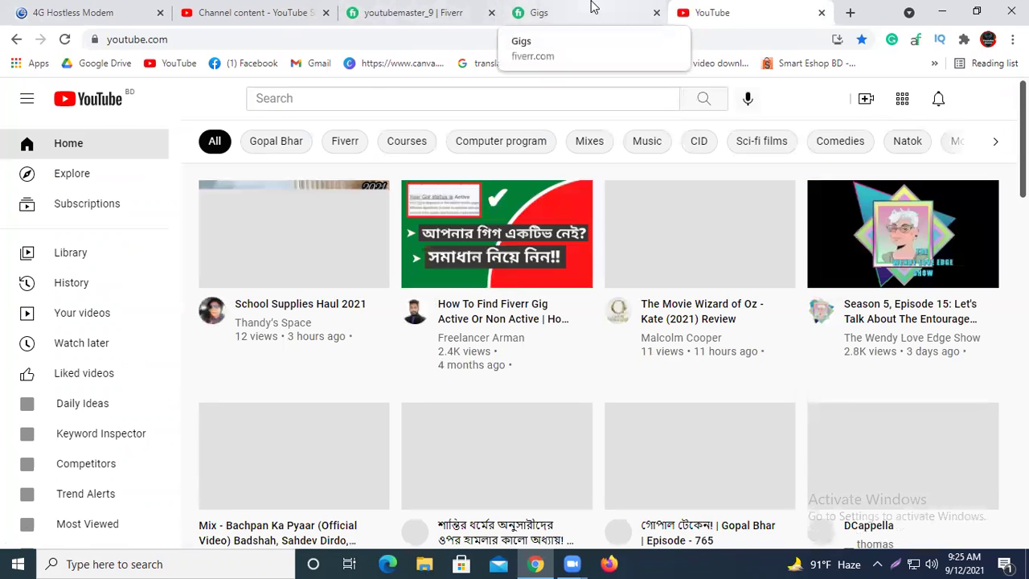